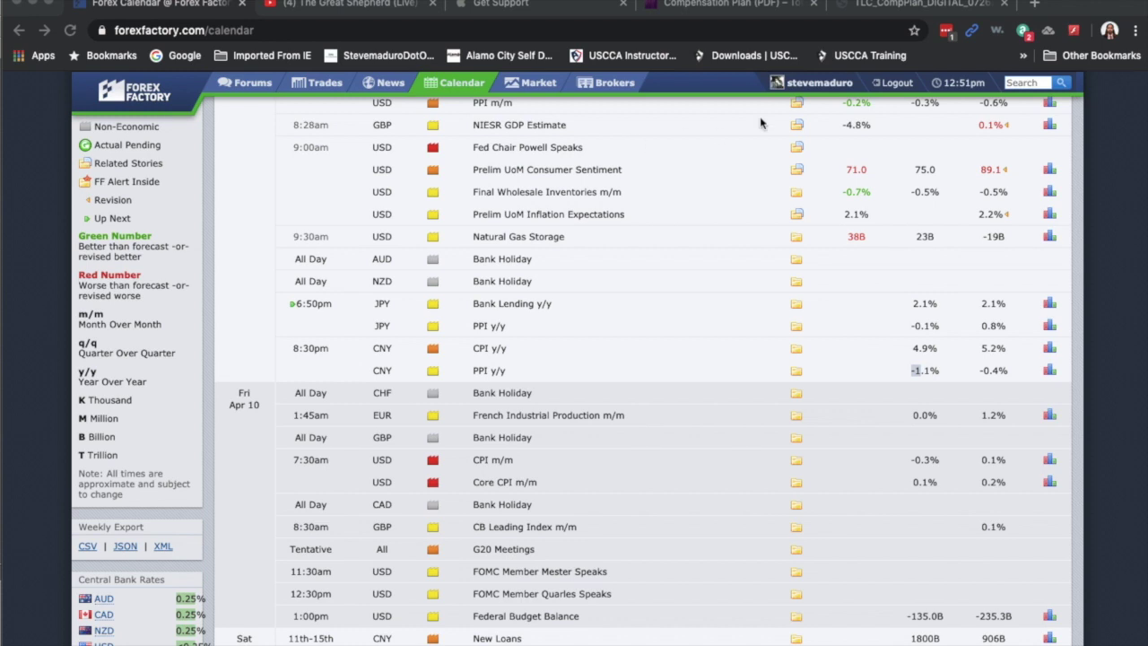
- Start a new empty tab alongside the Forex Factory economic calendar
click(1037, 8)
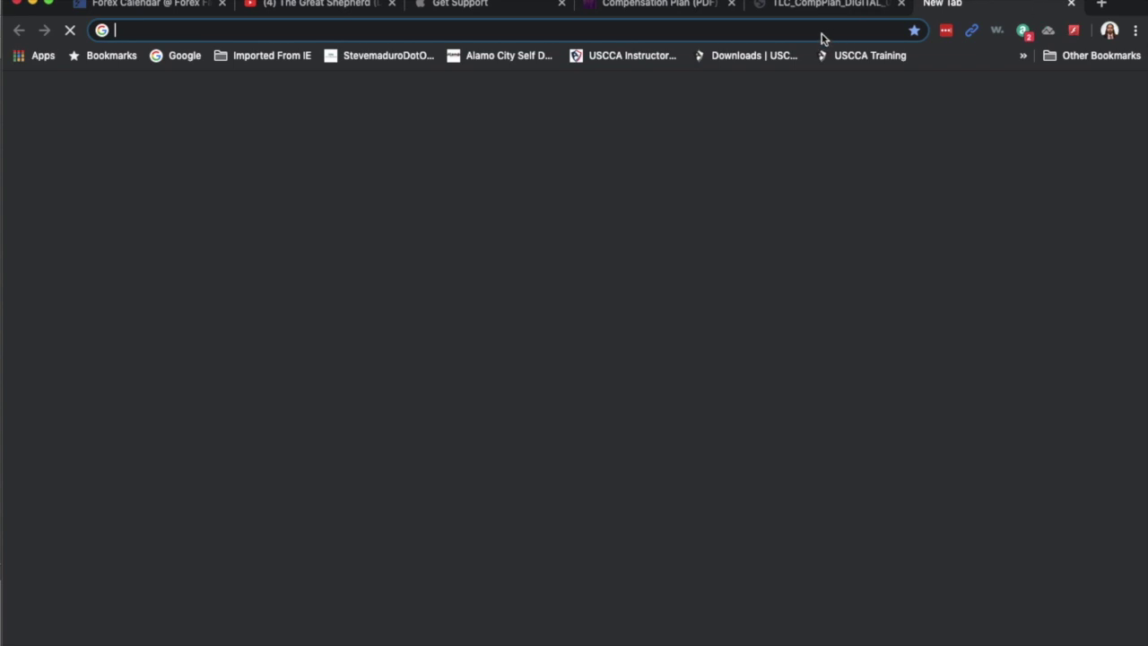
- Go to hugosway.com and sign in using the password manager's saved credentials
text(hugosway.com)
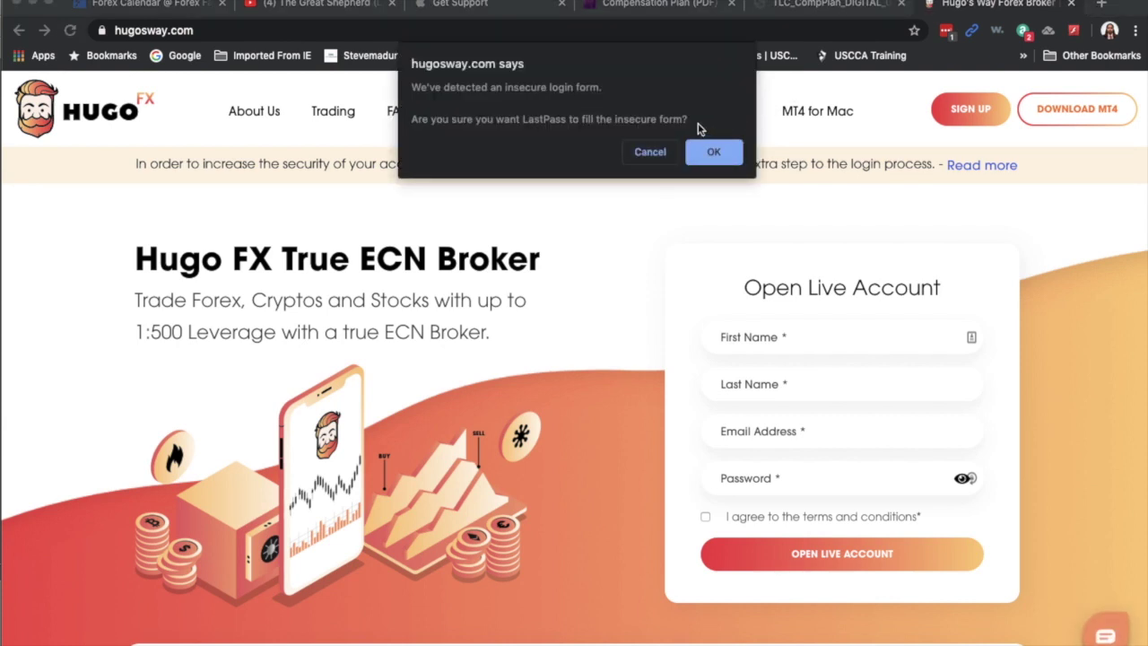
click(711, 151)
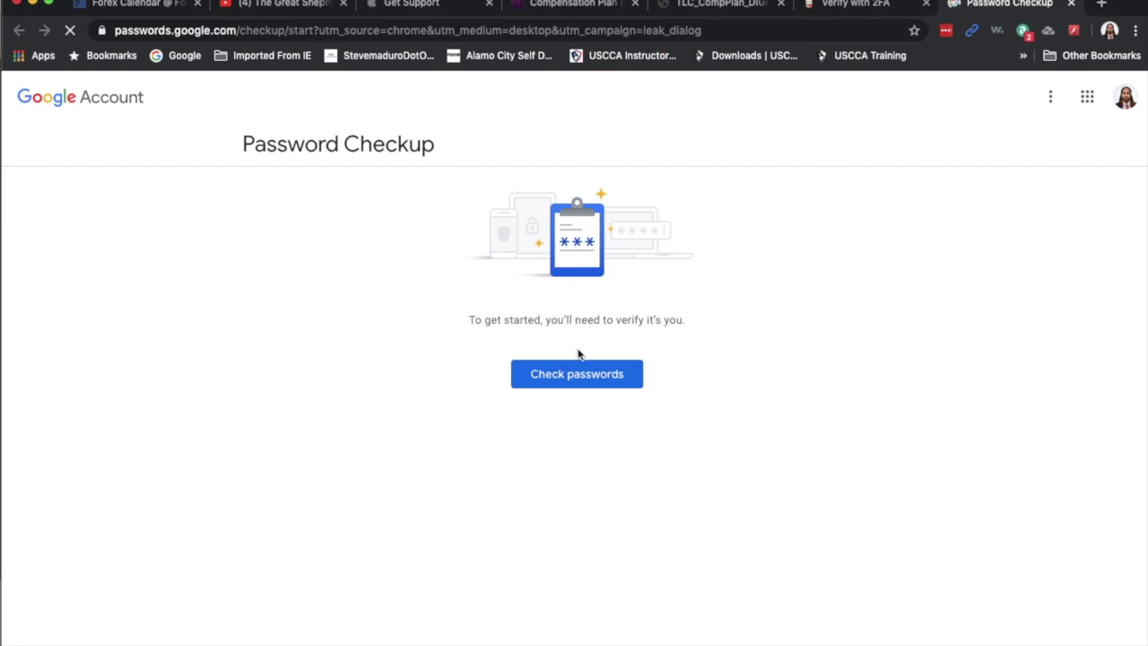
- Close the Google Password Checkup page and bring up Chrome's main menu
click(576, 379)
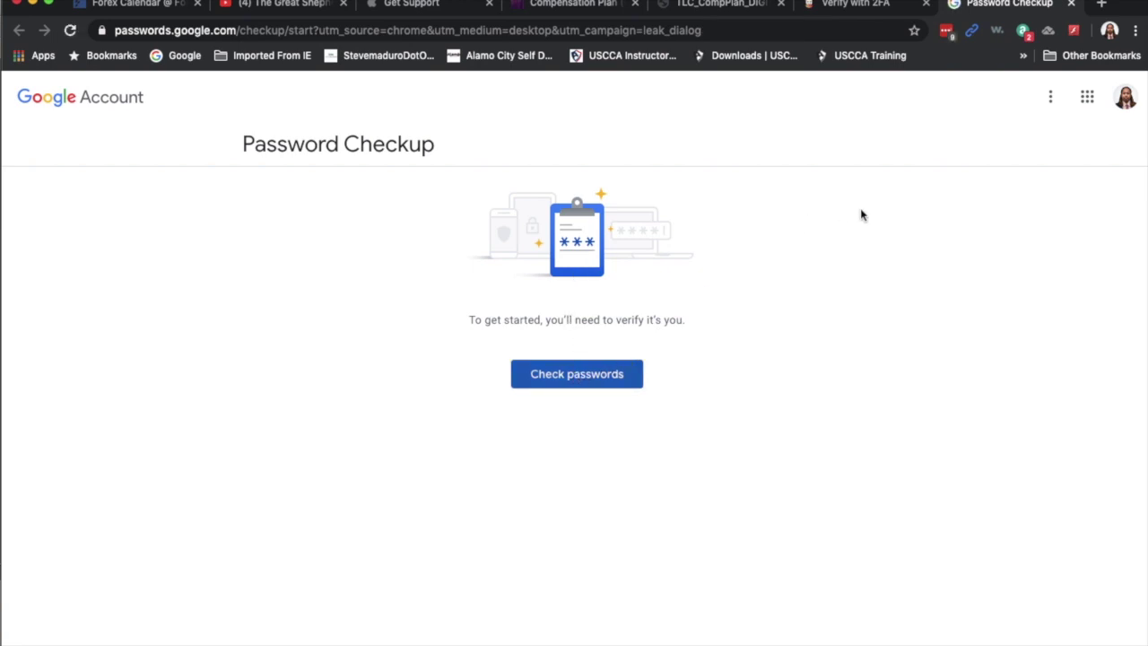
click(1072, 5)
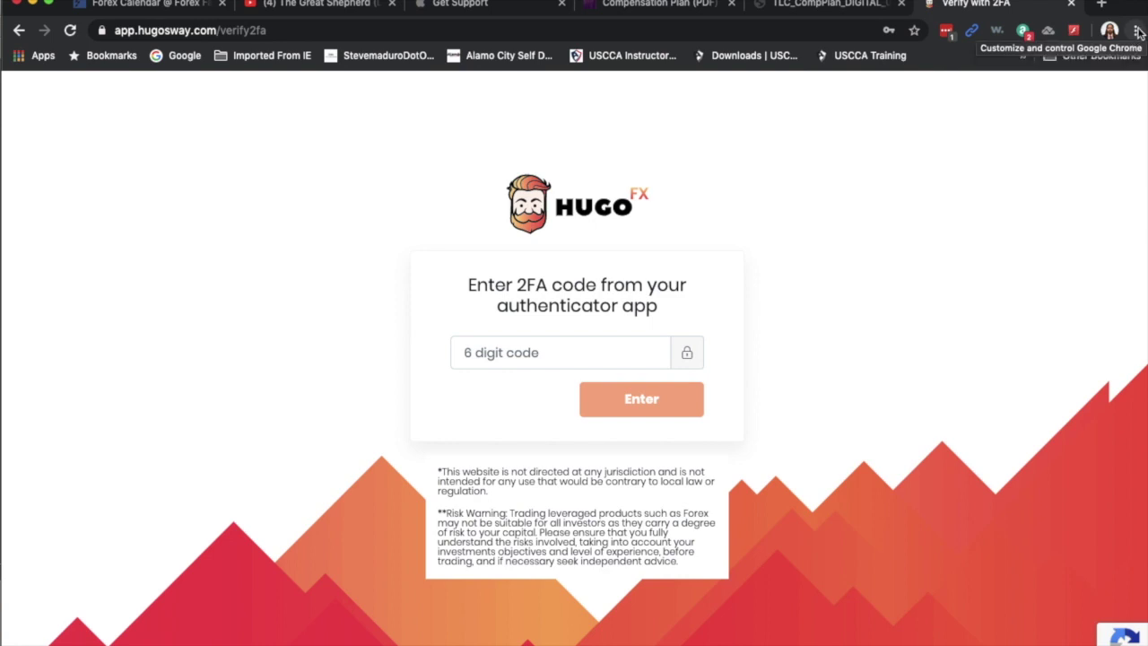
click(1136, 31)
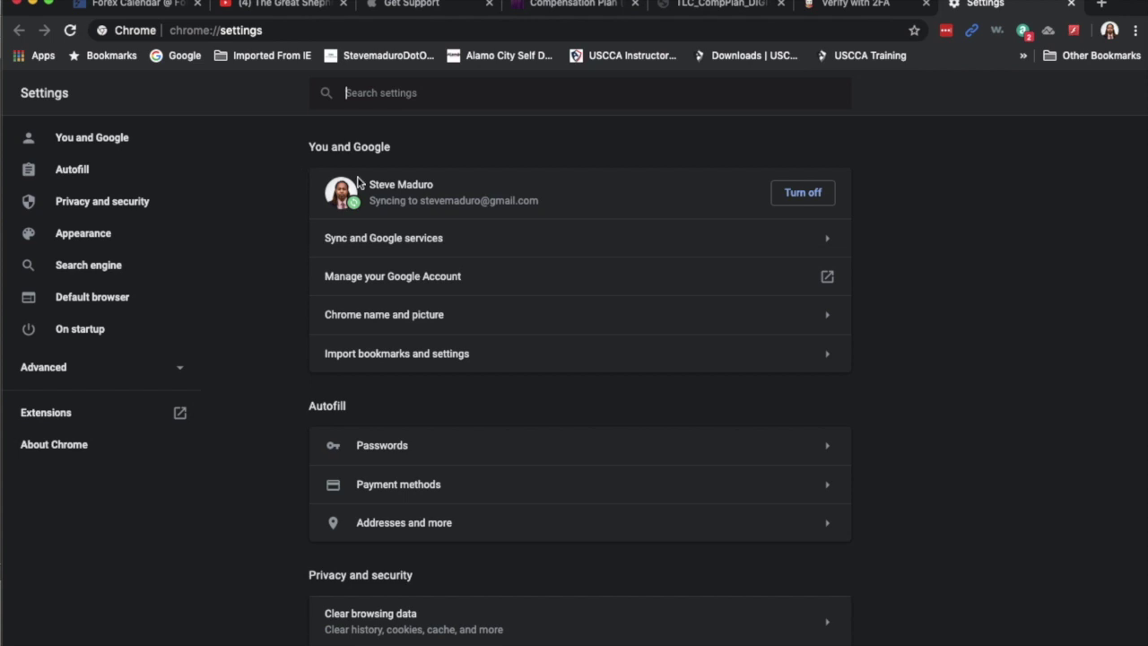
click(386, 241)
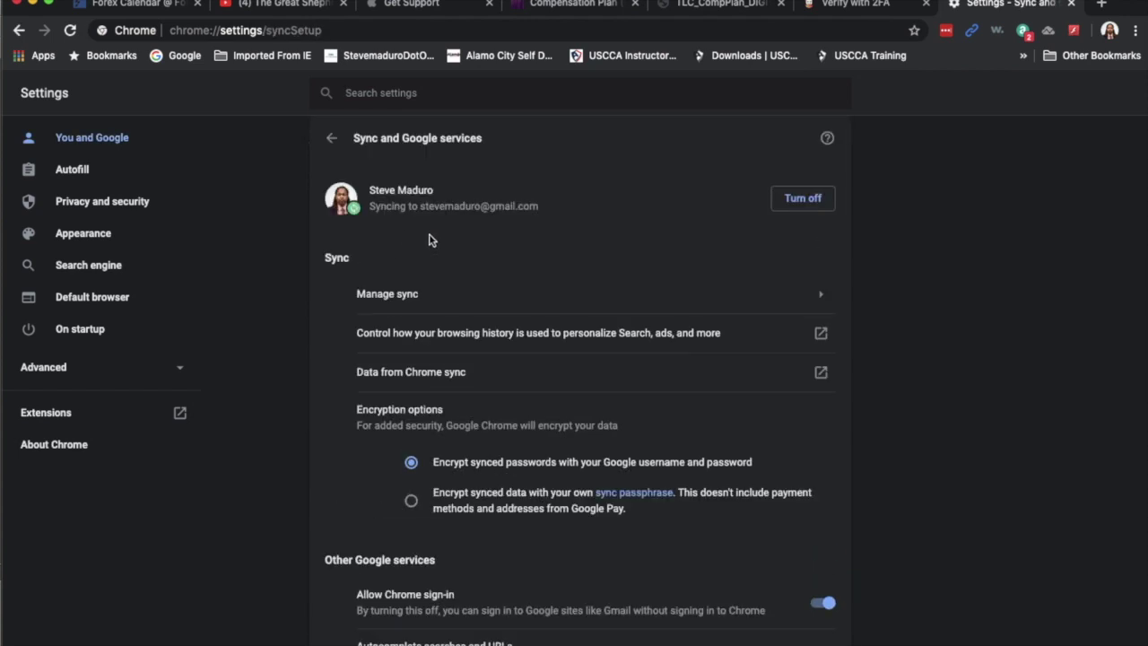
scroll(476, 428, down, 2)
scroll(479, 434, down, 1)
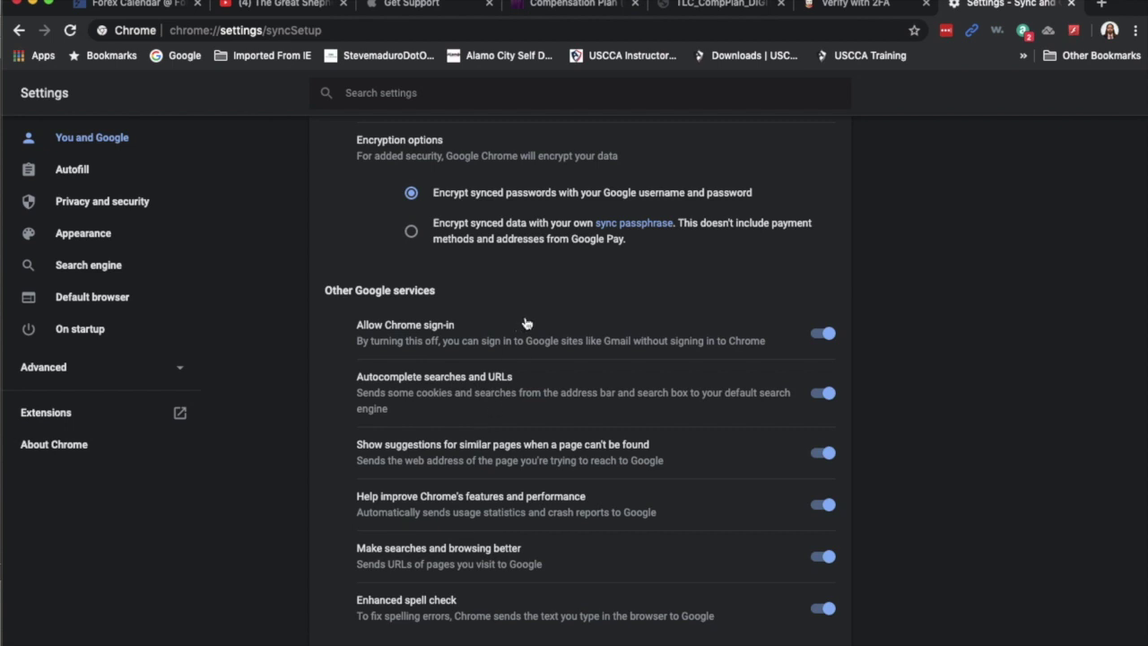
scroll(526, 323, up, 1)
scroll(560, 296, up, 2)
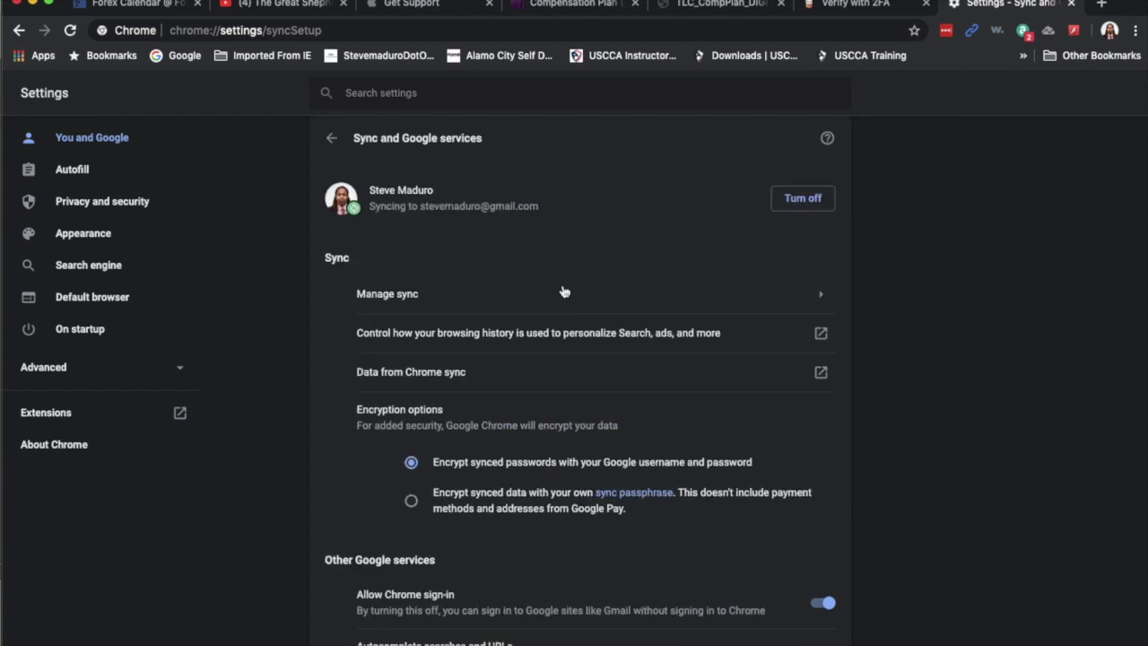
click(1073, 4)
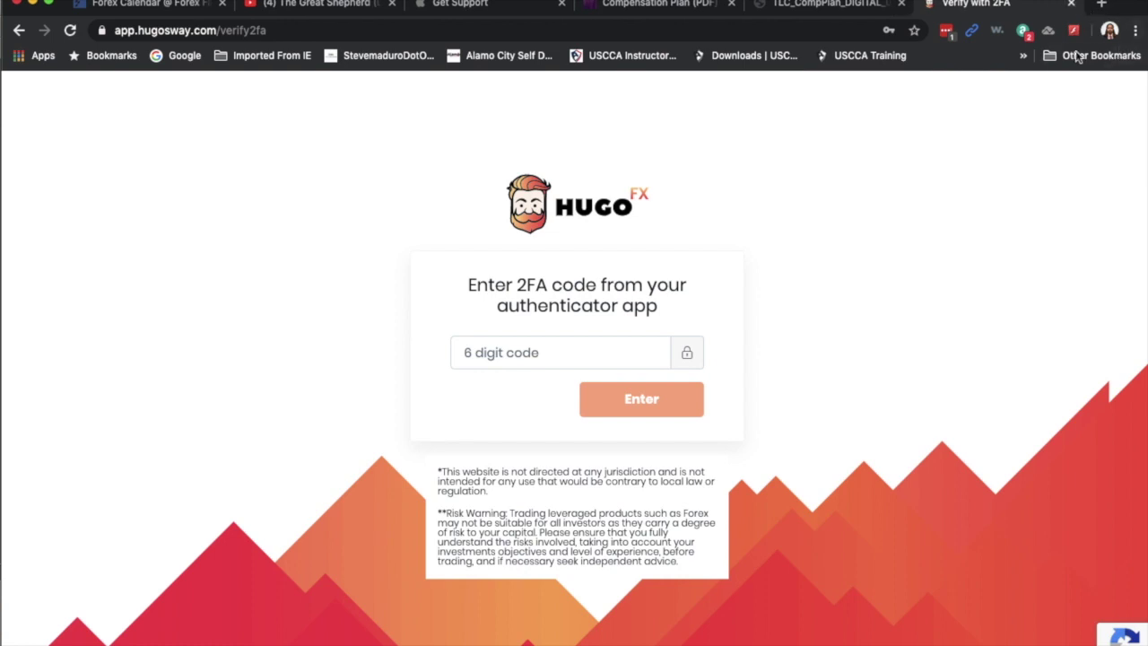
- Go to Chrome's You and Google settings and expand the extra Privacy and security options
click(1137, 32)
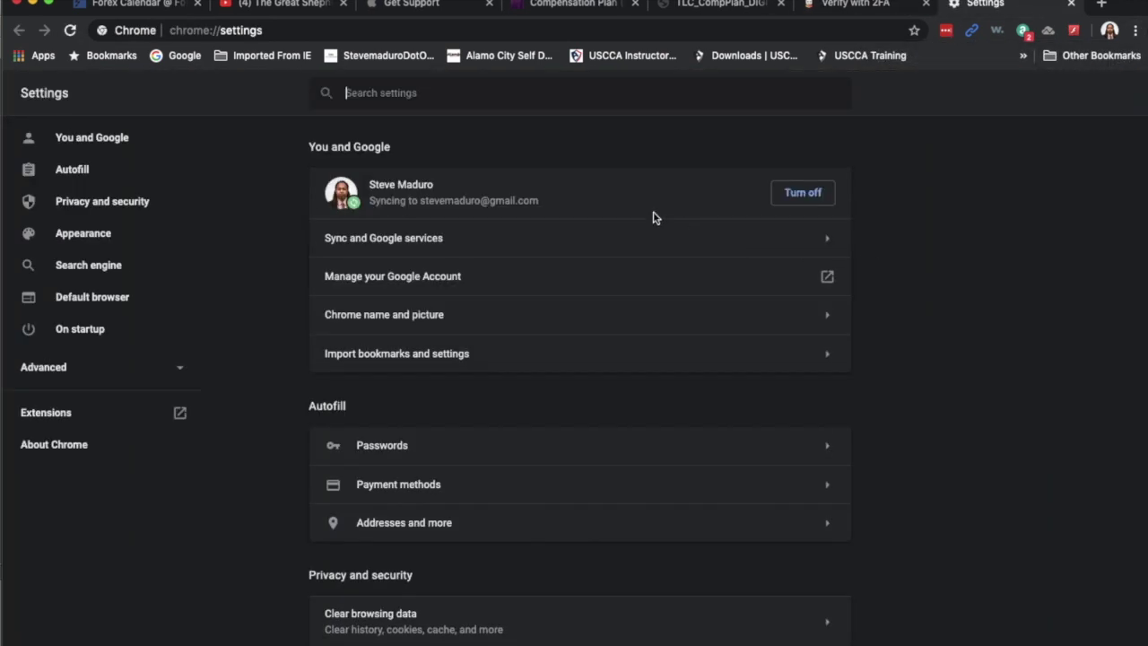
click(97, 140)
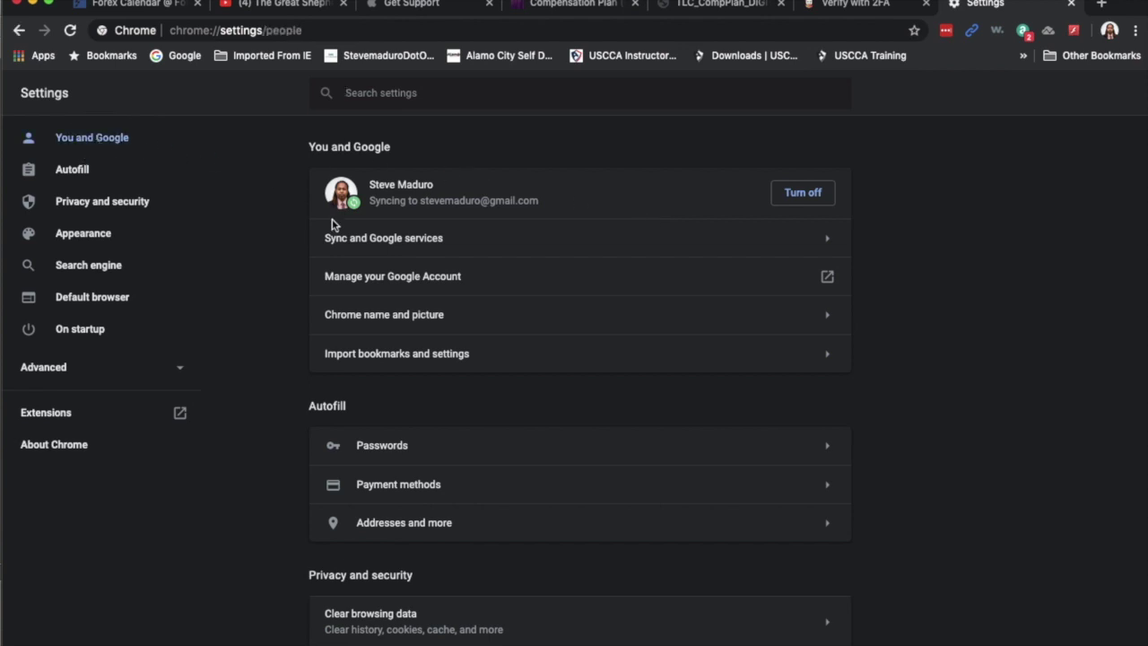
scroll(427, 379, down, 3)
scroll(427, 379, down, 2)
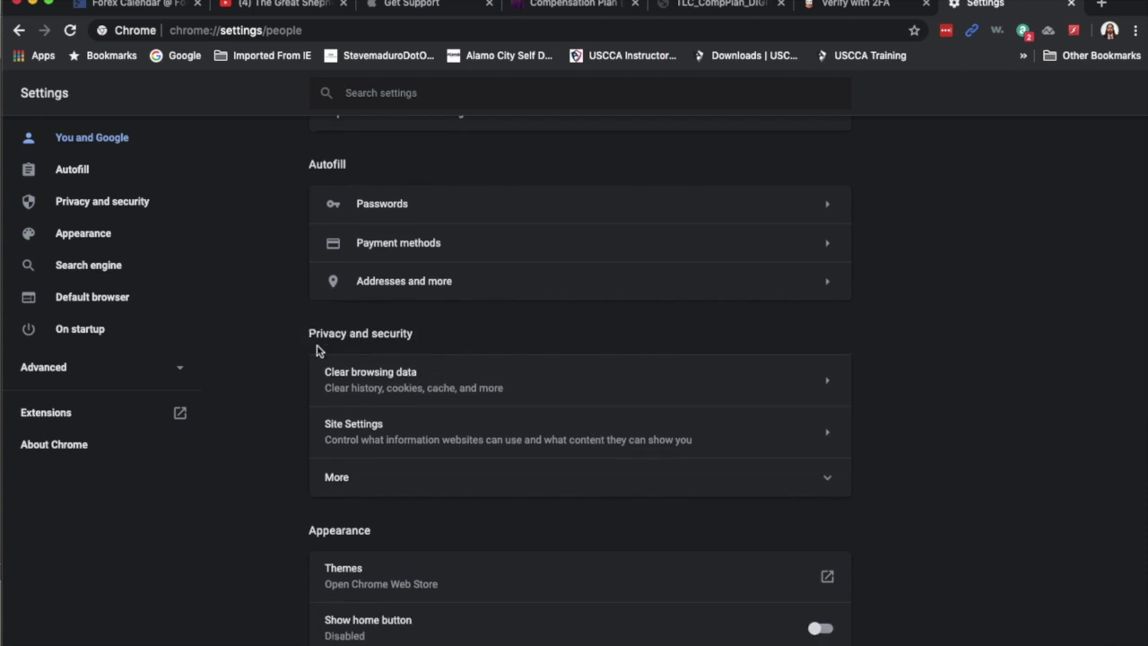
click(345, 480)
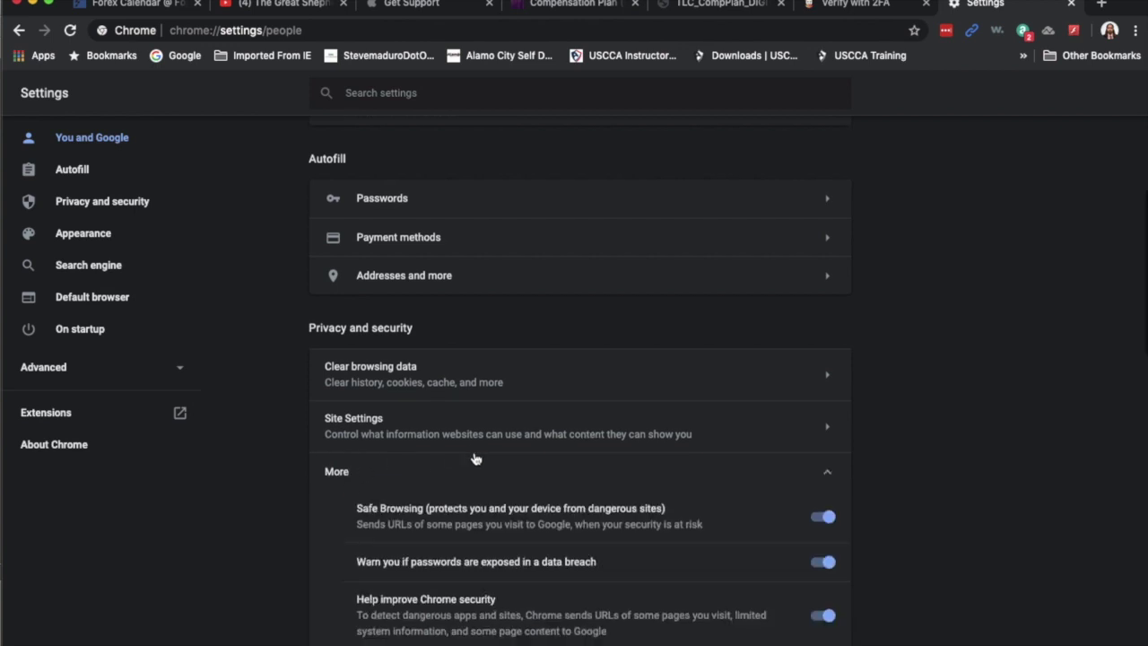
- Switch 'Warn you if passwords are exposed in a data breach' off
scroll(476, 458, down, 2)
scroll(475, 458, down, 1)
scroll(476, 458, down, 1)
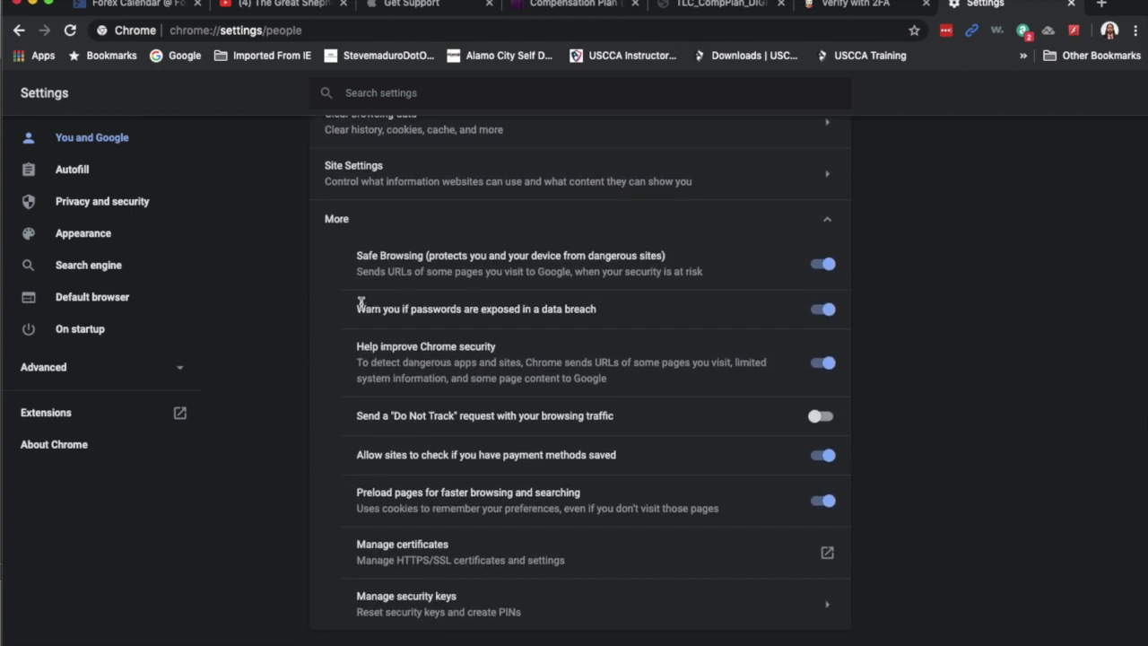
drag(360, 307, 356, 318)
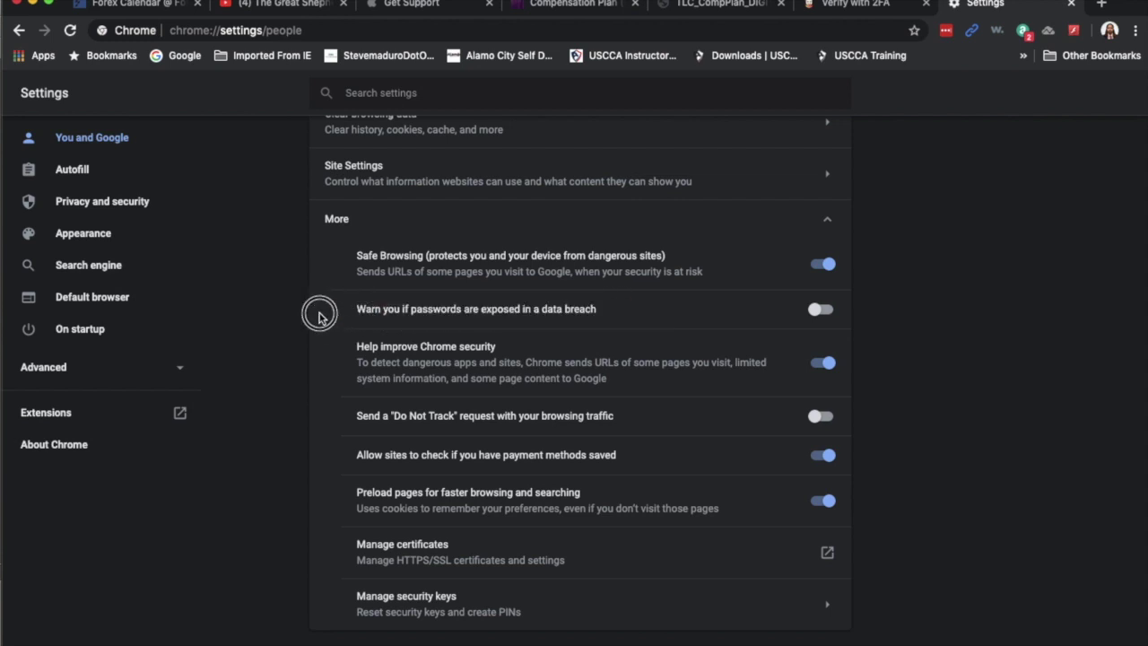
drag(526, 308, 323, 301)
click(598, 305)
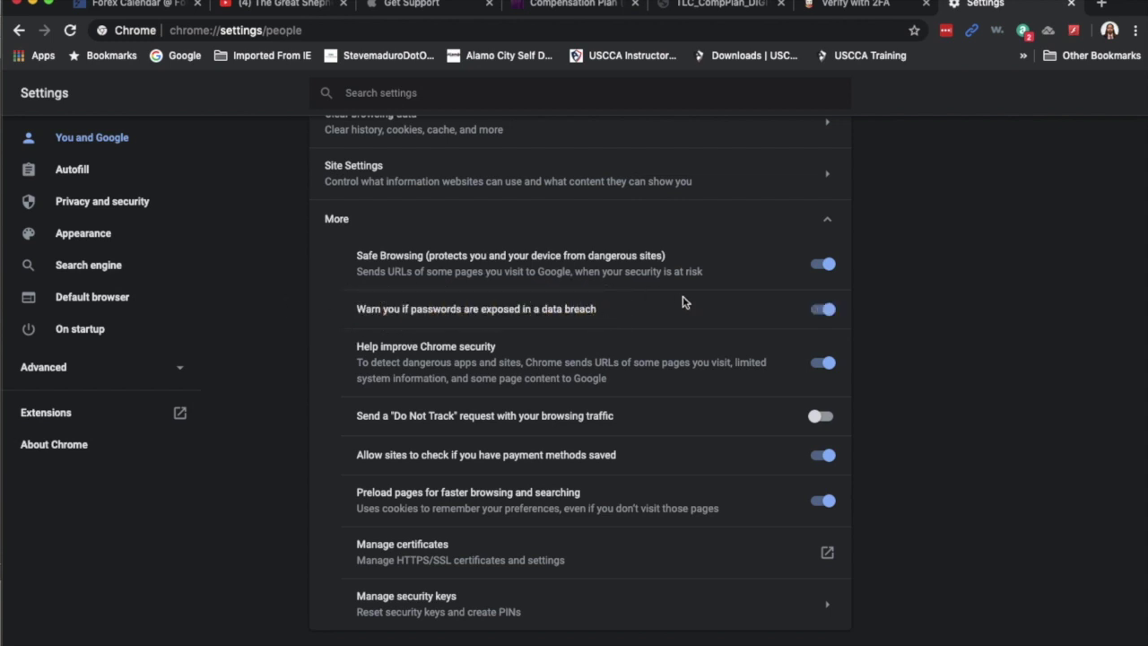
click(683, 303)
click(812, 311)
click(823, 311)
- Recheck the settings page, then close the Settings tab to return to Hugo's Way
scroll(944, 303, up, 3)
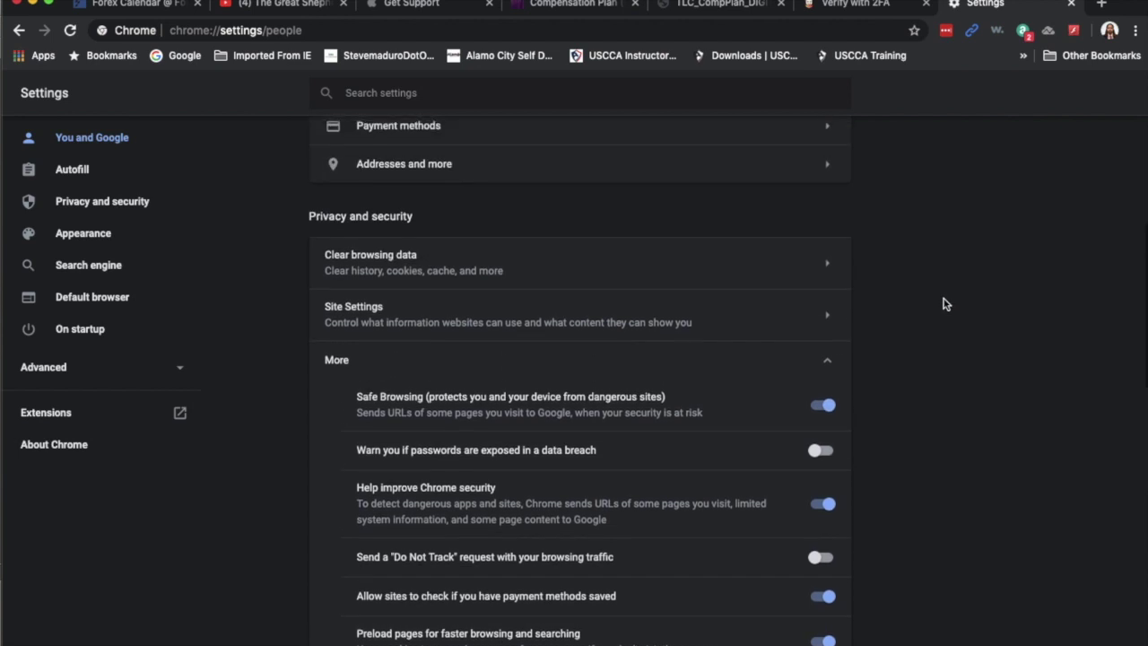
scroll(943, 303, up, 3)
scroll(944, 303, down, 6)
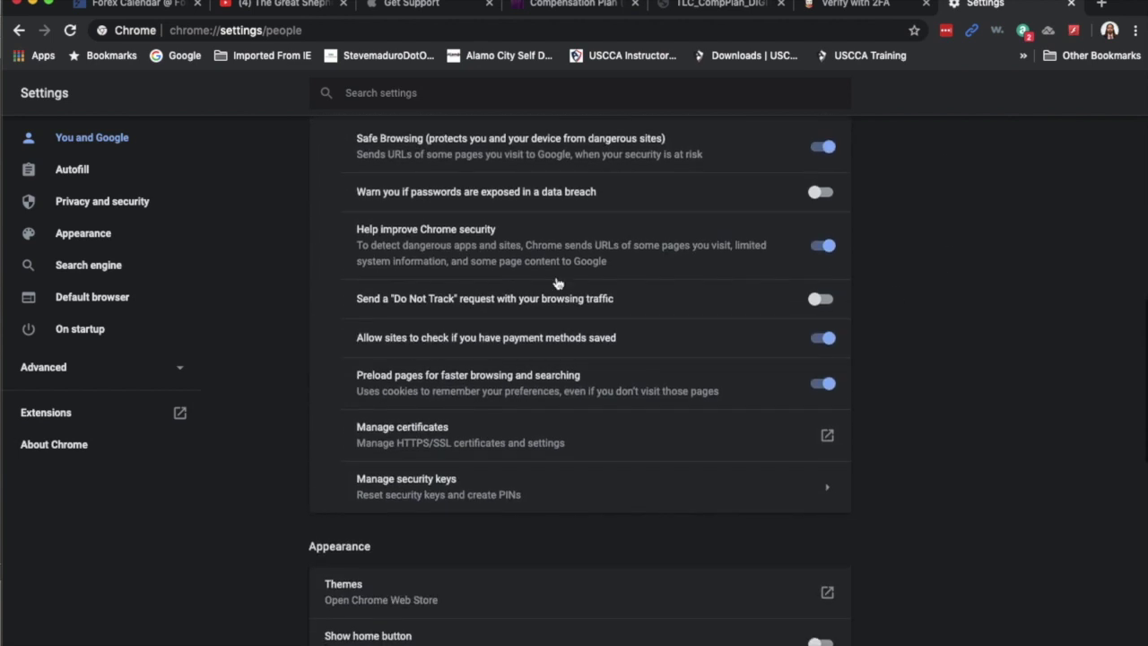
scroll(492, 305, up, 3)
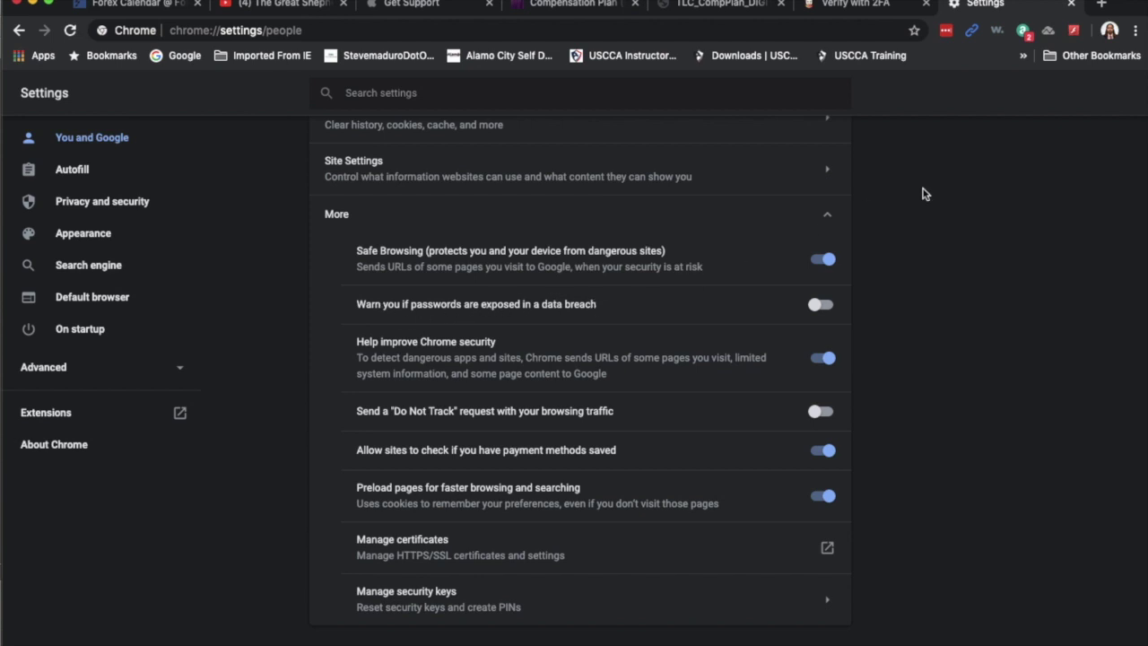
click(1069, 6)
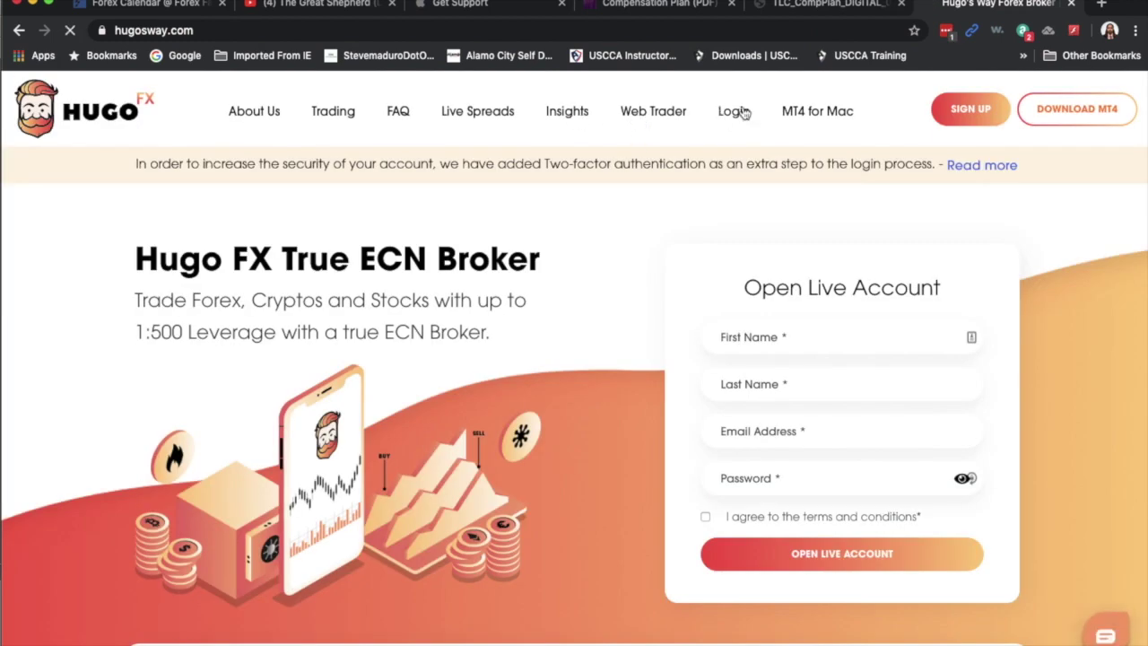
- Go to the Hugo's Way login page and submit the autofilled saved credentials
click(733, 111)
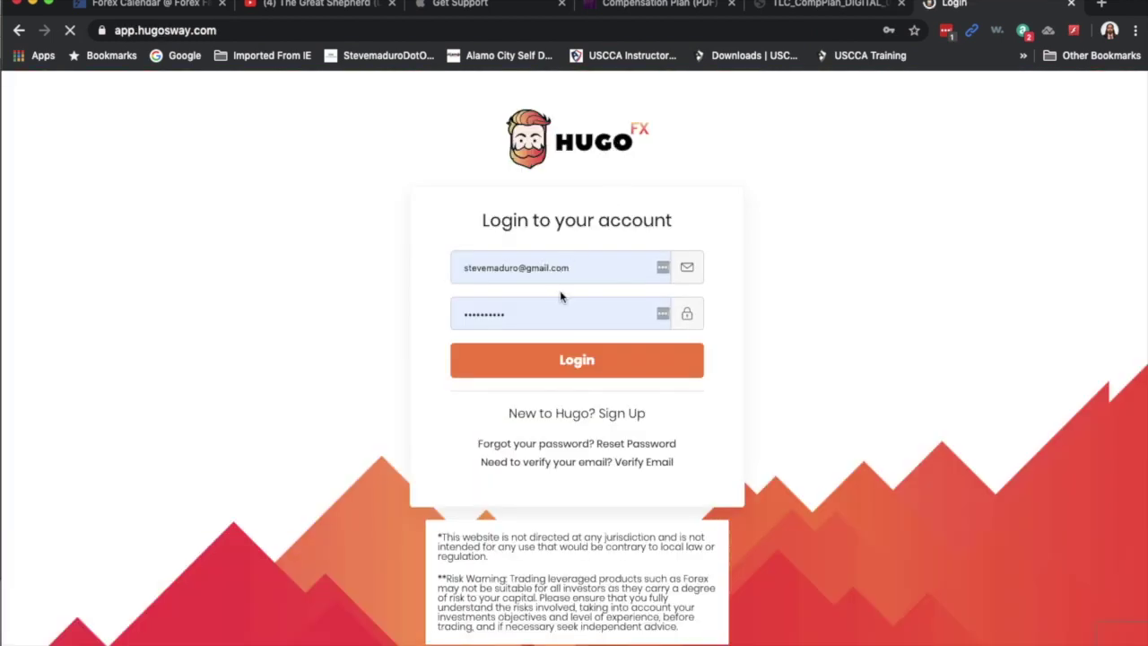
click(559, 359)
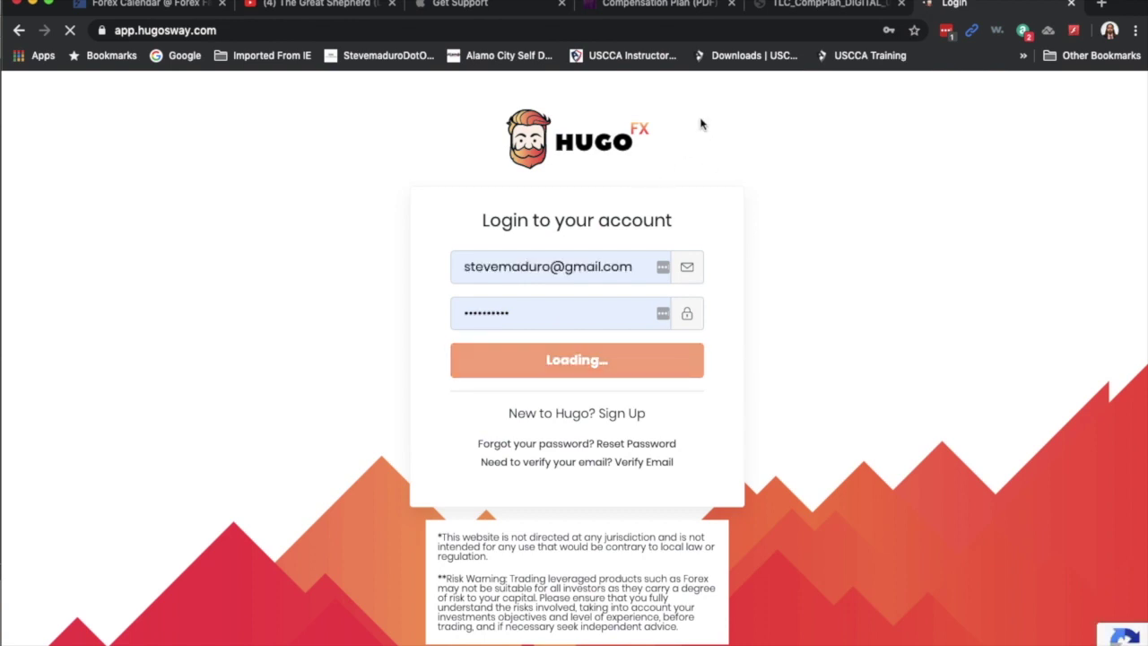